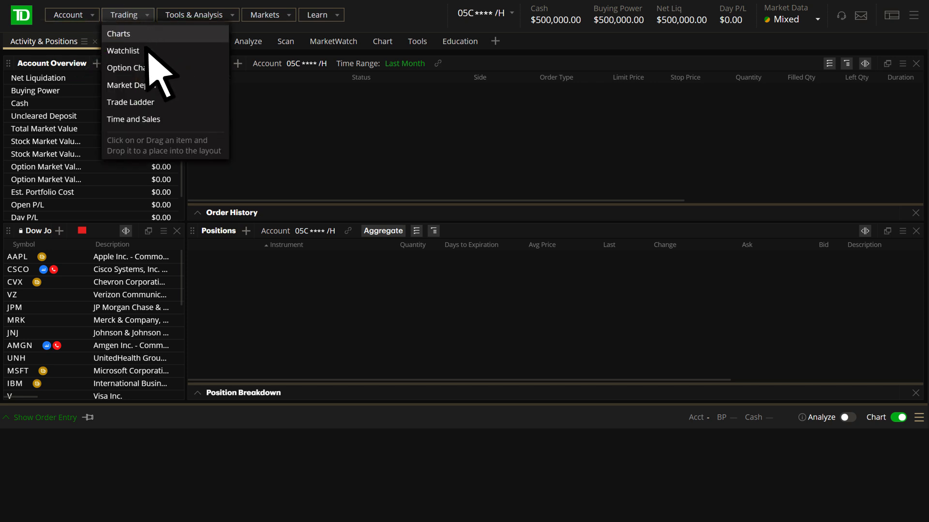
# Add an empty Trade Ladder widget to the layout from the Trading menu.
pyautogui.click(131, 102)
# Load the ladder for Toronto Dominion Bank (TD) and switch Auto-Send on, bringing up its disclosure.
pyautogui.click(116, 63)
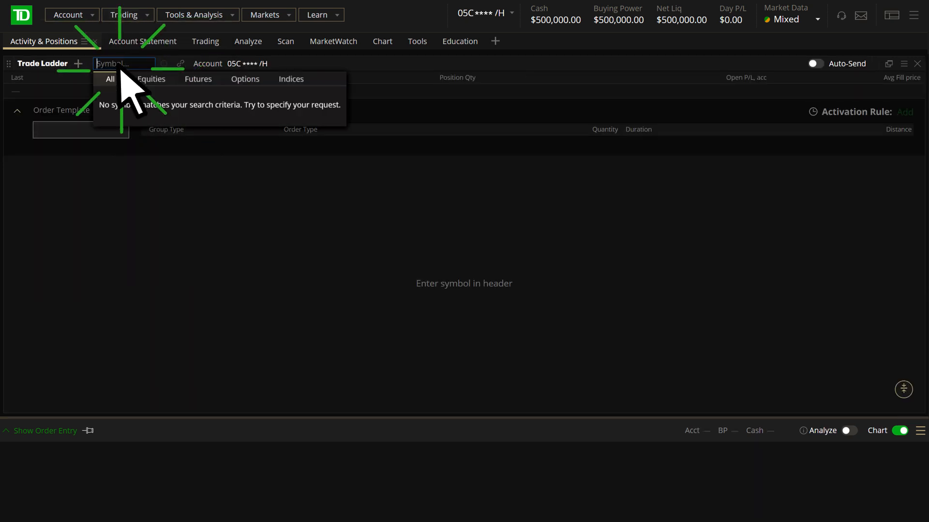
pyautogui.write('TD')
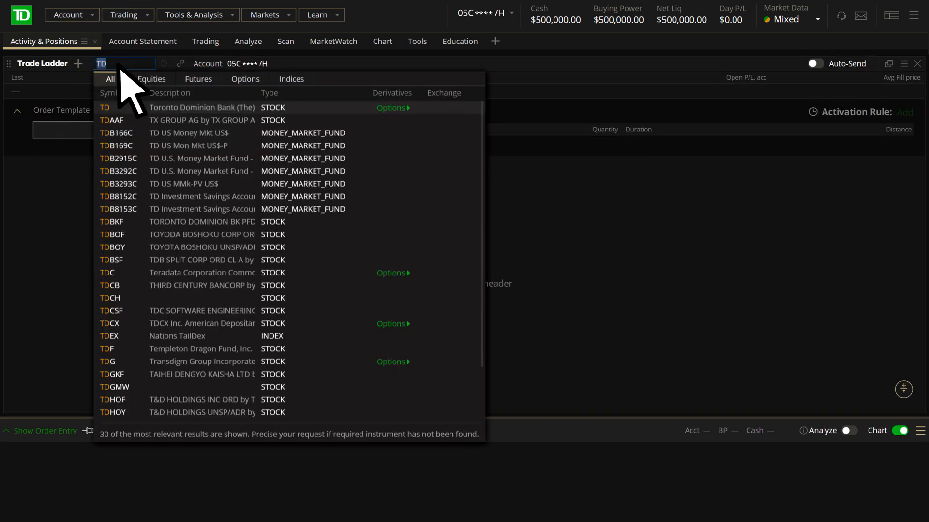
pyautogui.click(138, 109)
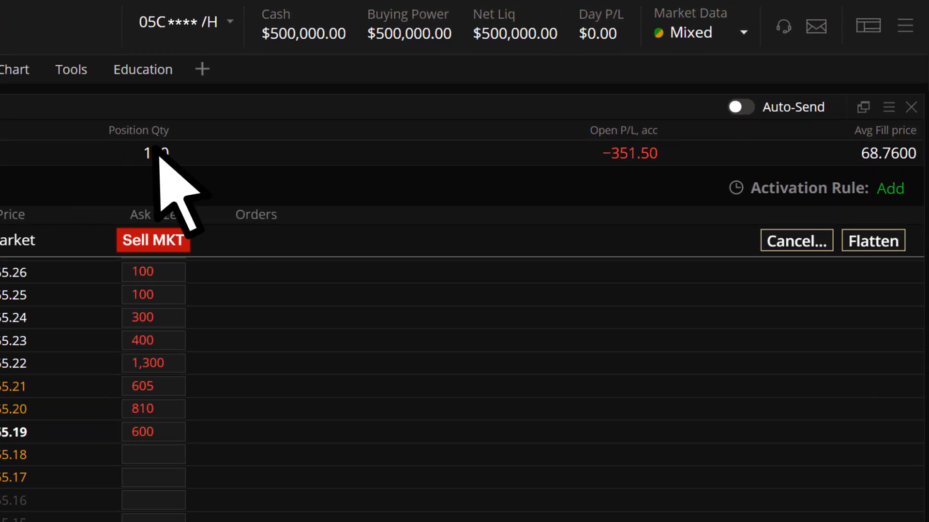
pyautogui.click(735, 106)
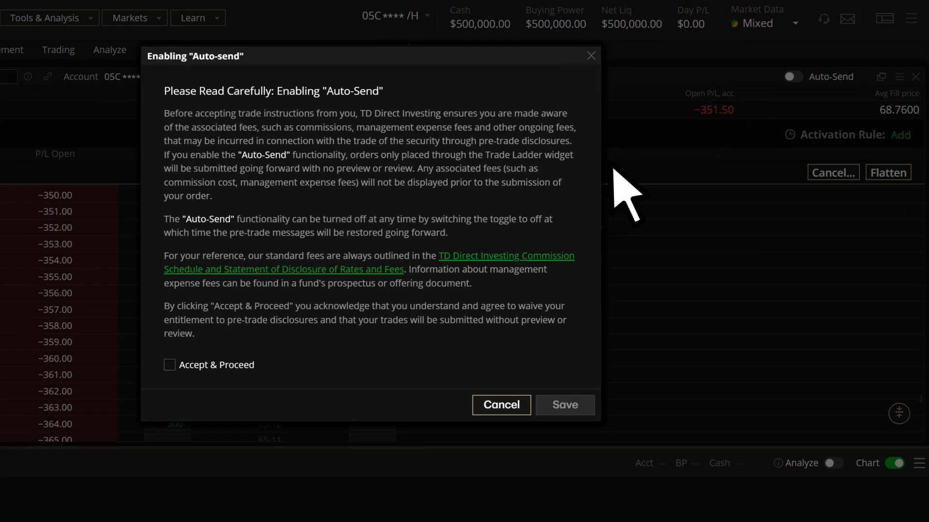
# Accept the Auto-Send disclosure terms and save so Auto-Send is enabled.
pyautogui.click(298, 303)
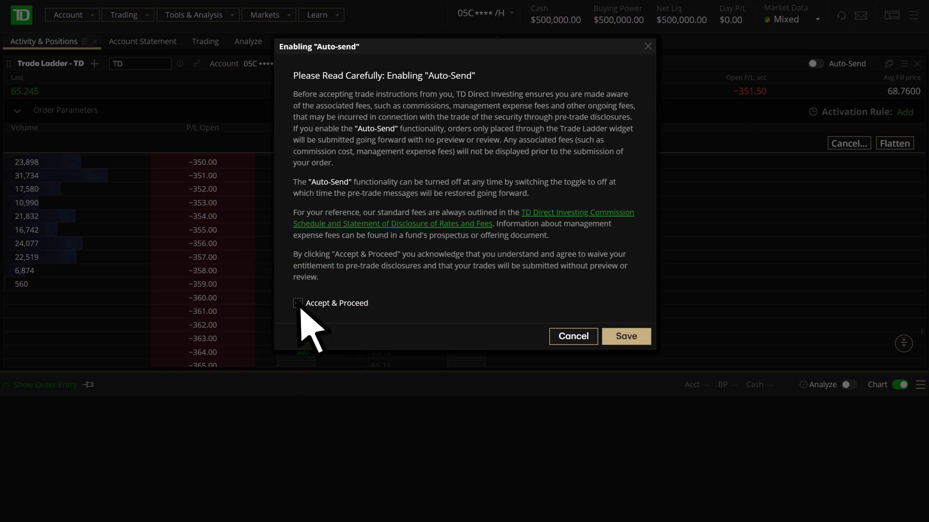
pyautogui.click(625, 335)
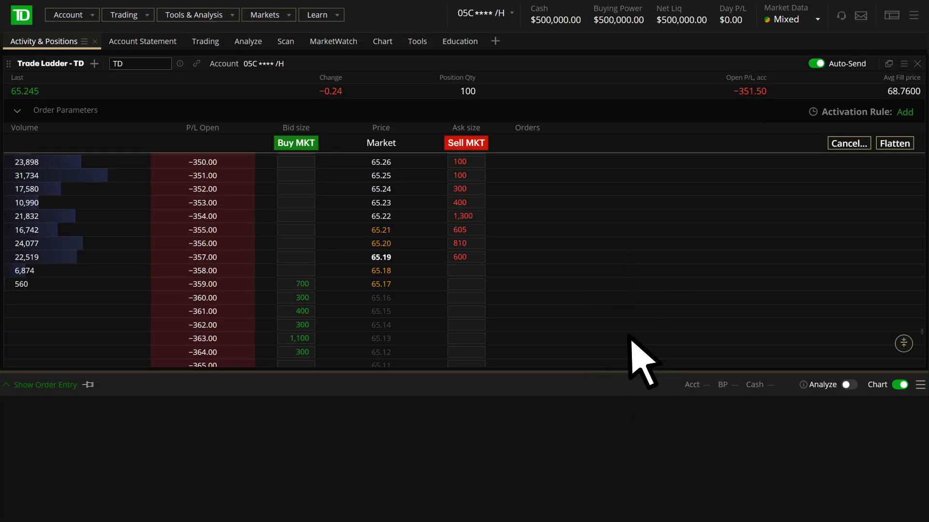
# Expand Order Parameters, review the template types, and cancel out of adding an activation rule.
pyautogui.click(17, 110)
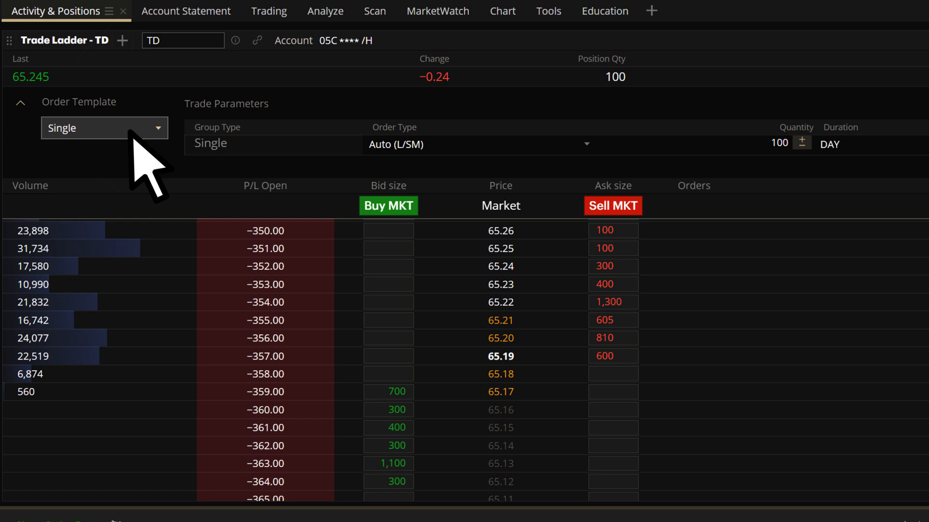
pyautogui.click(132, 129)
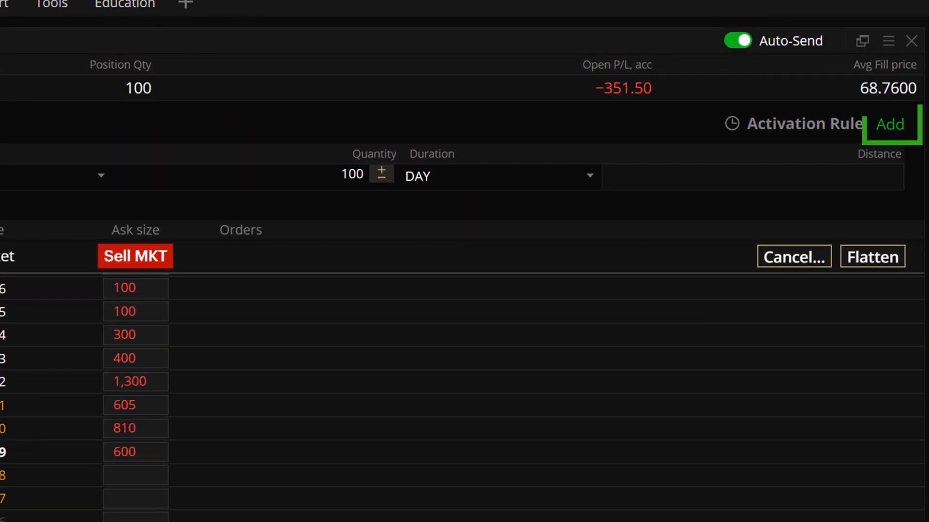
pyautogui.click(890, 124)
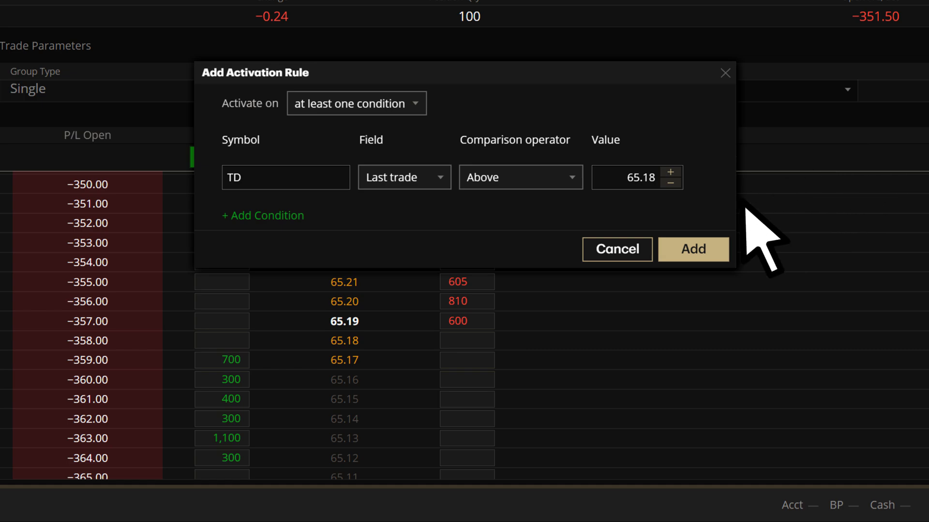
pyautogui.click(617, 249)
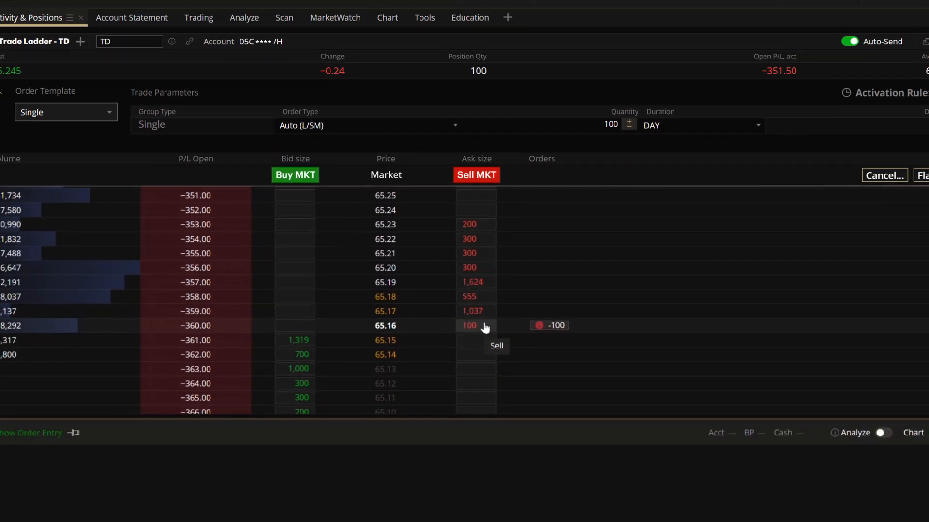
pyautogui.click(312, 140)
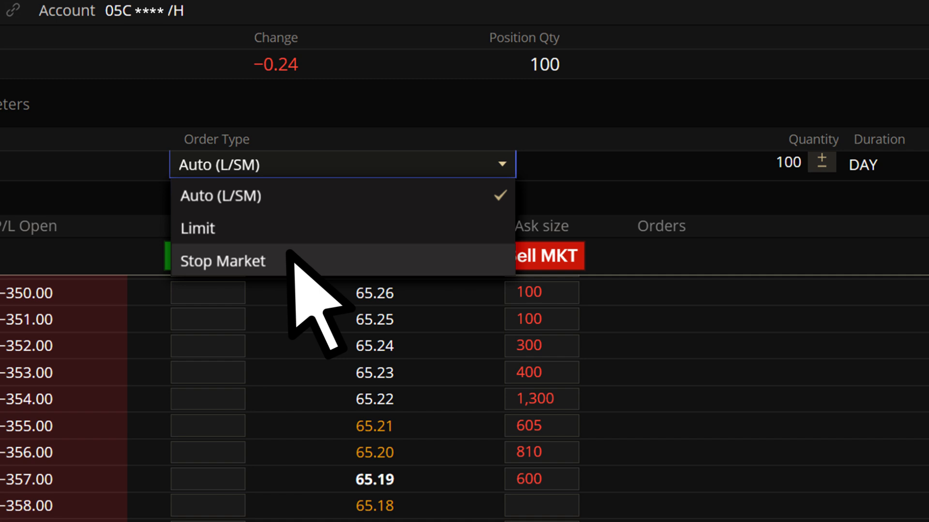
pyautogui.click(291, 194)
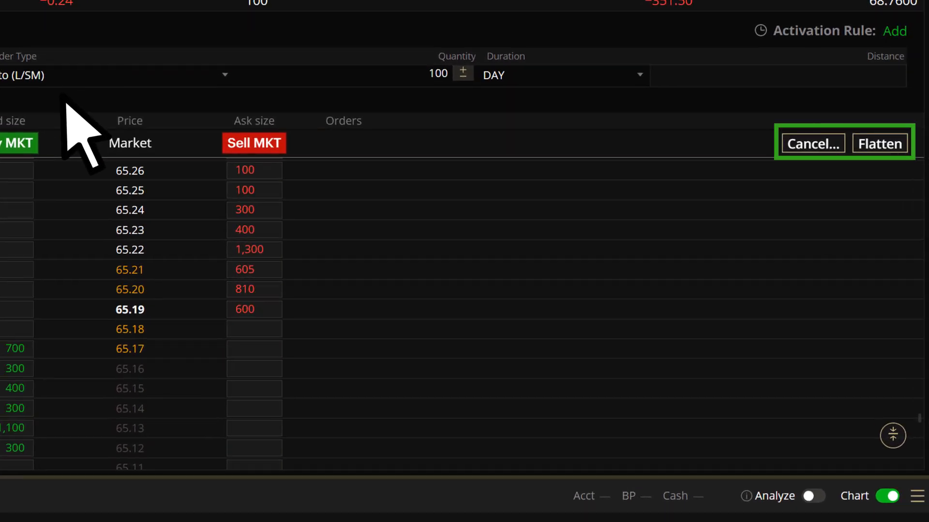
pyautogui.click(813, 144)
# Cancel all working TD orders, back out of the 100-share flatten preview, and recenter on last price.
pyautogui.click(816, 169)
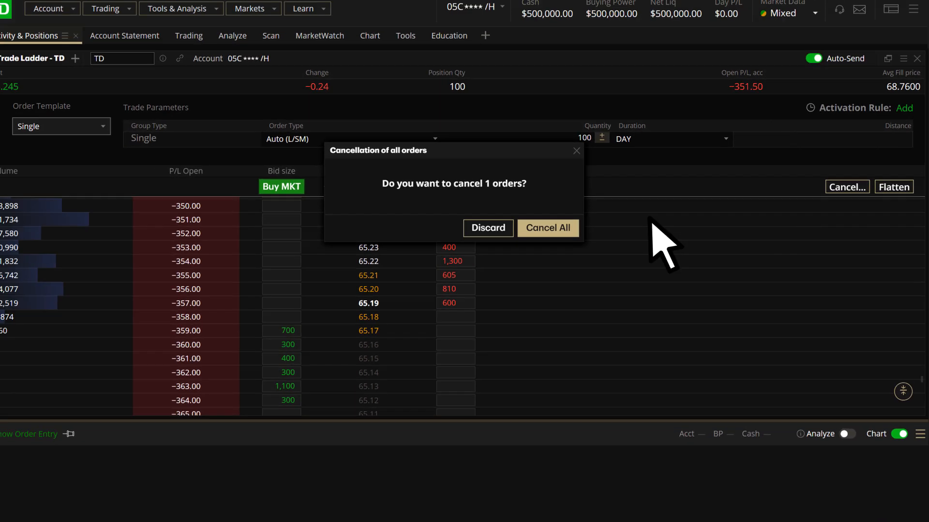
pyautogui.click(556, 229)
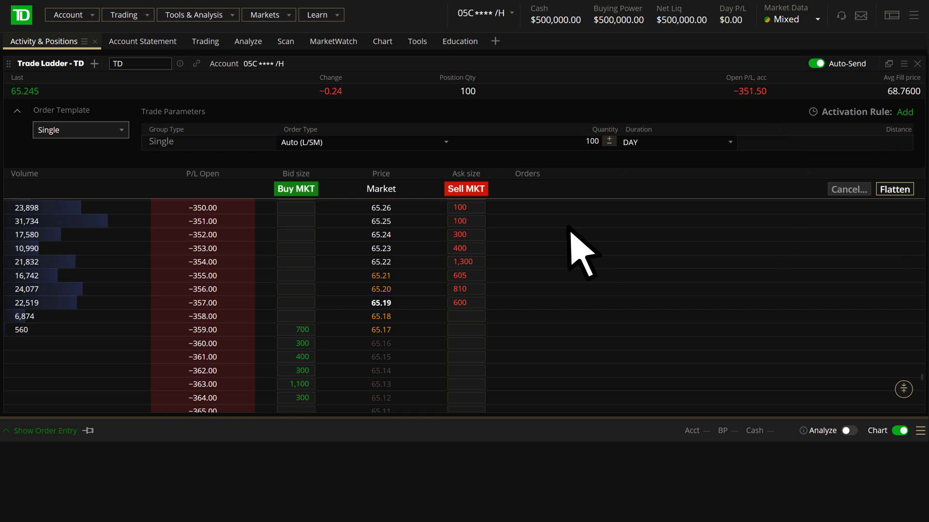
pyautogui.click(893, 190)
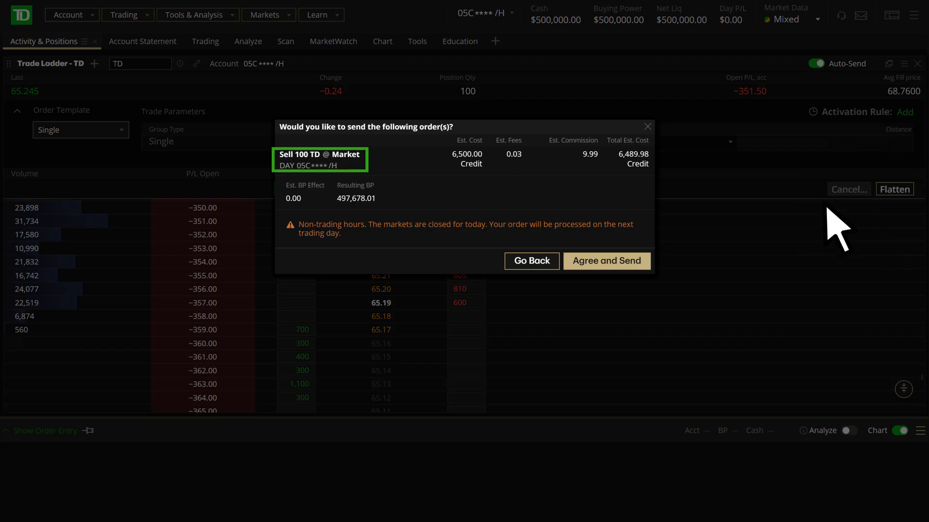
pyautogui.click(532, 261)
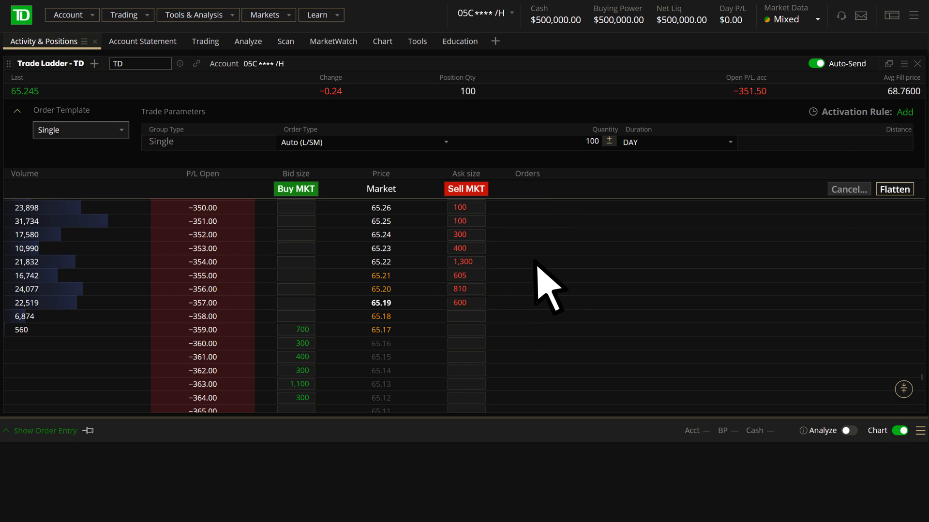
pyautogui.click(904, 389)
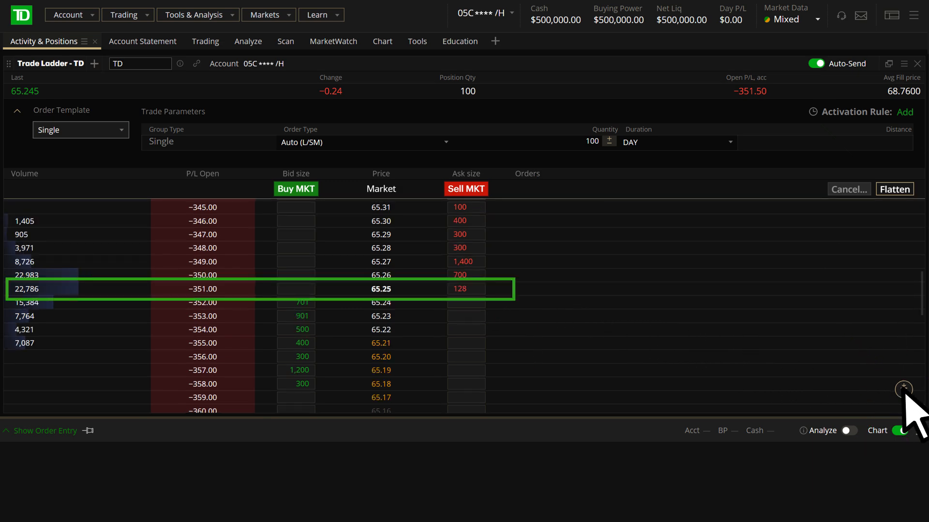